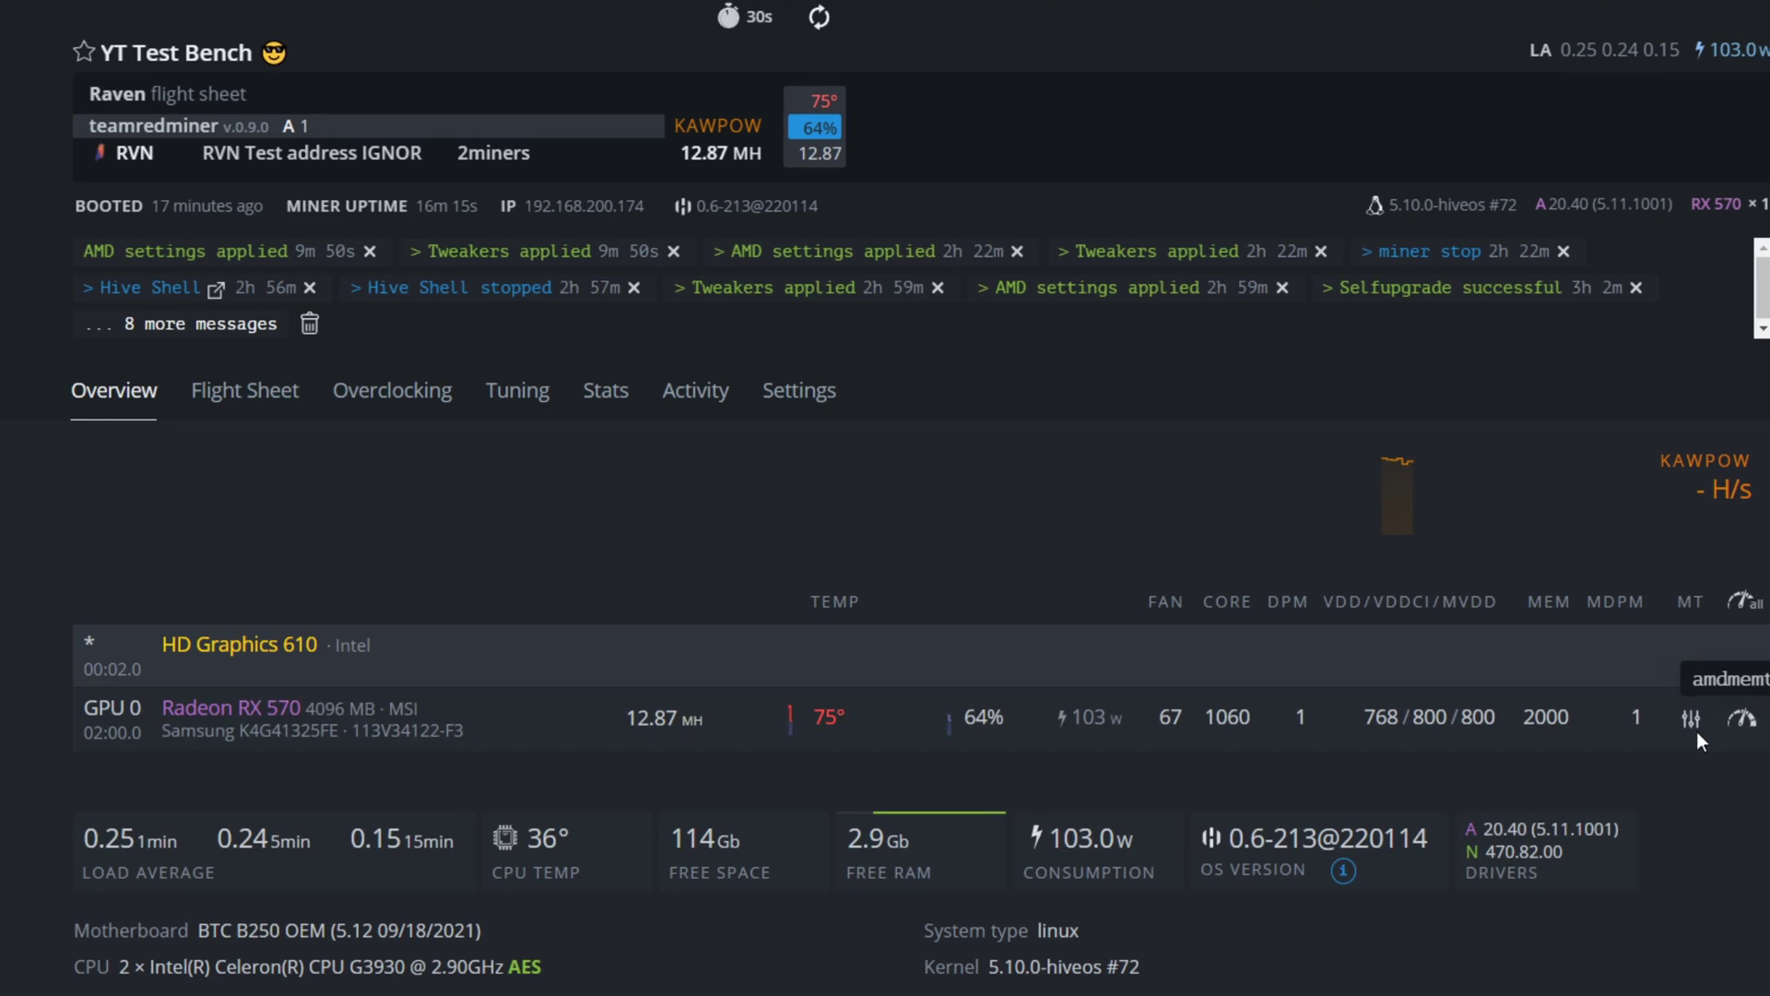
Bring up GPU 0's overclock settings and check Core Clock (1060 MHz), Core State and Core Voltage (768 mV).
left_click(1746, 723)
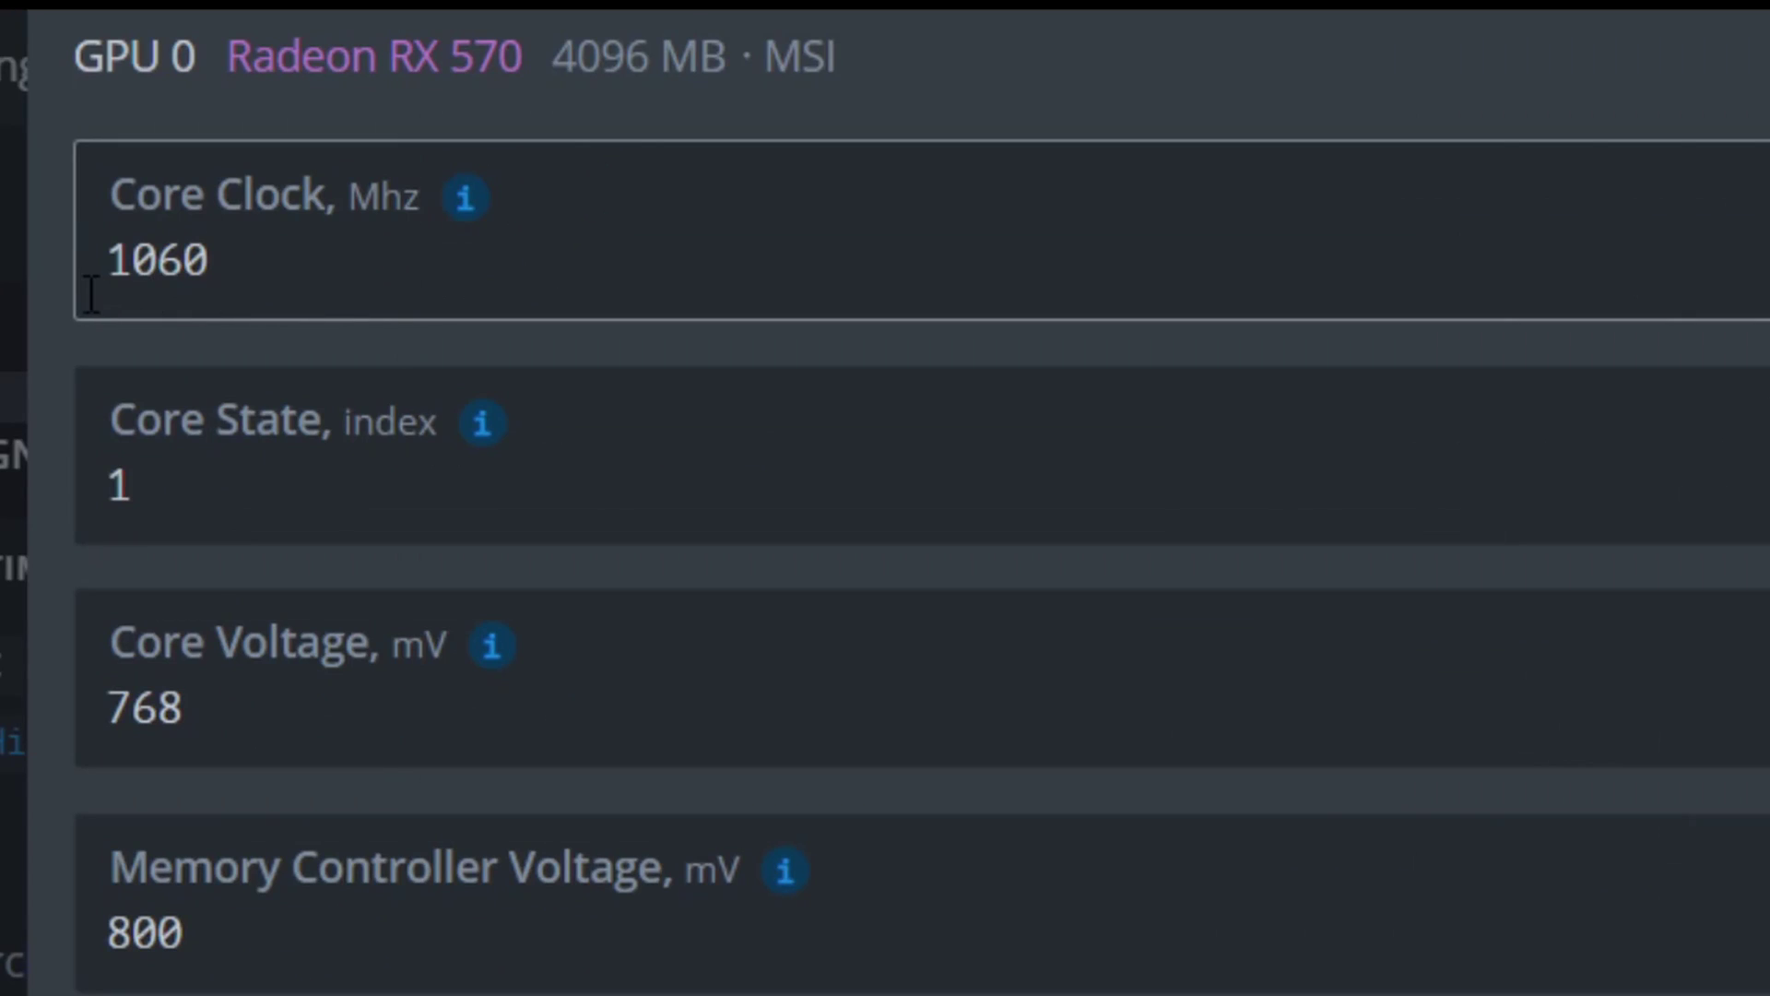
key("ctrl+a")
left_click(311, 339)
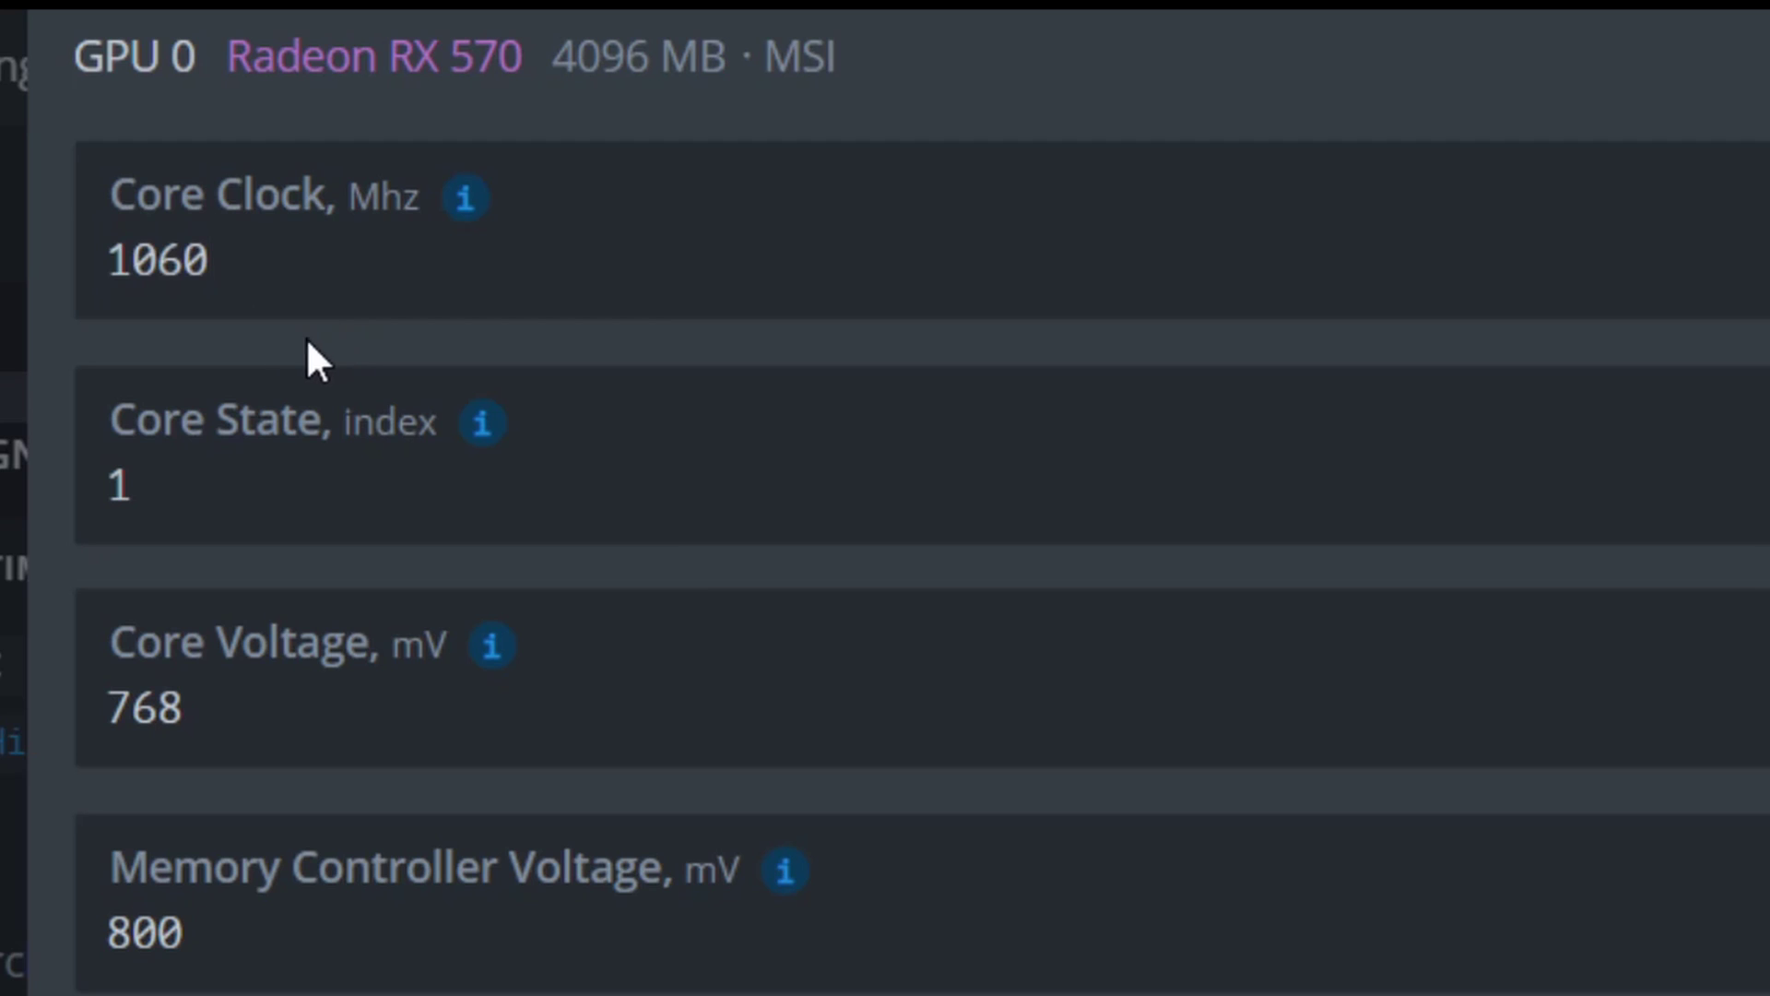
left_click(170, 456)
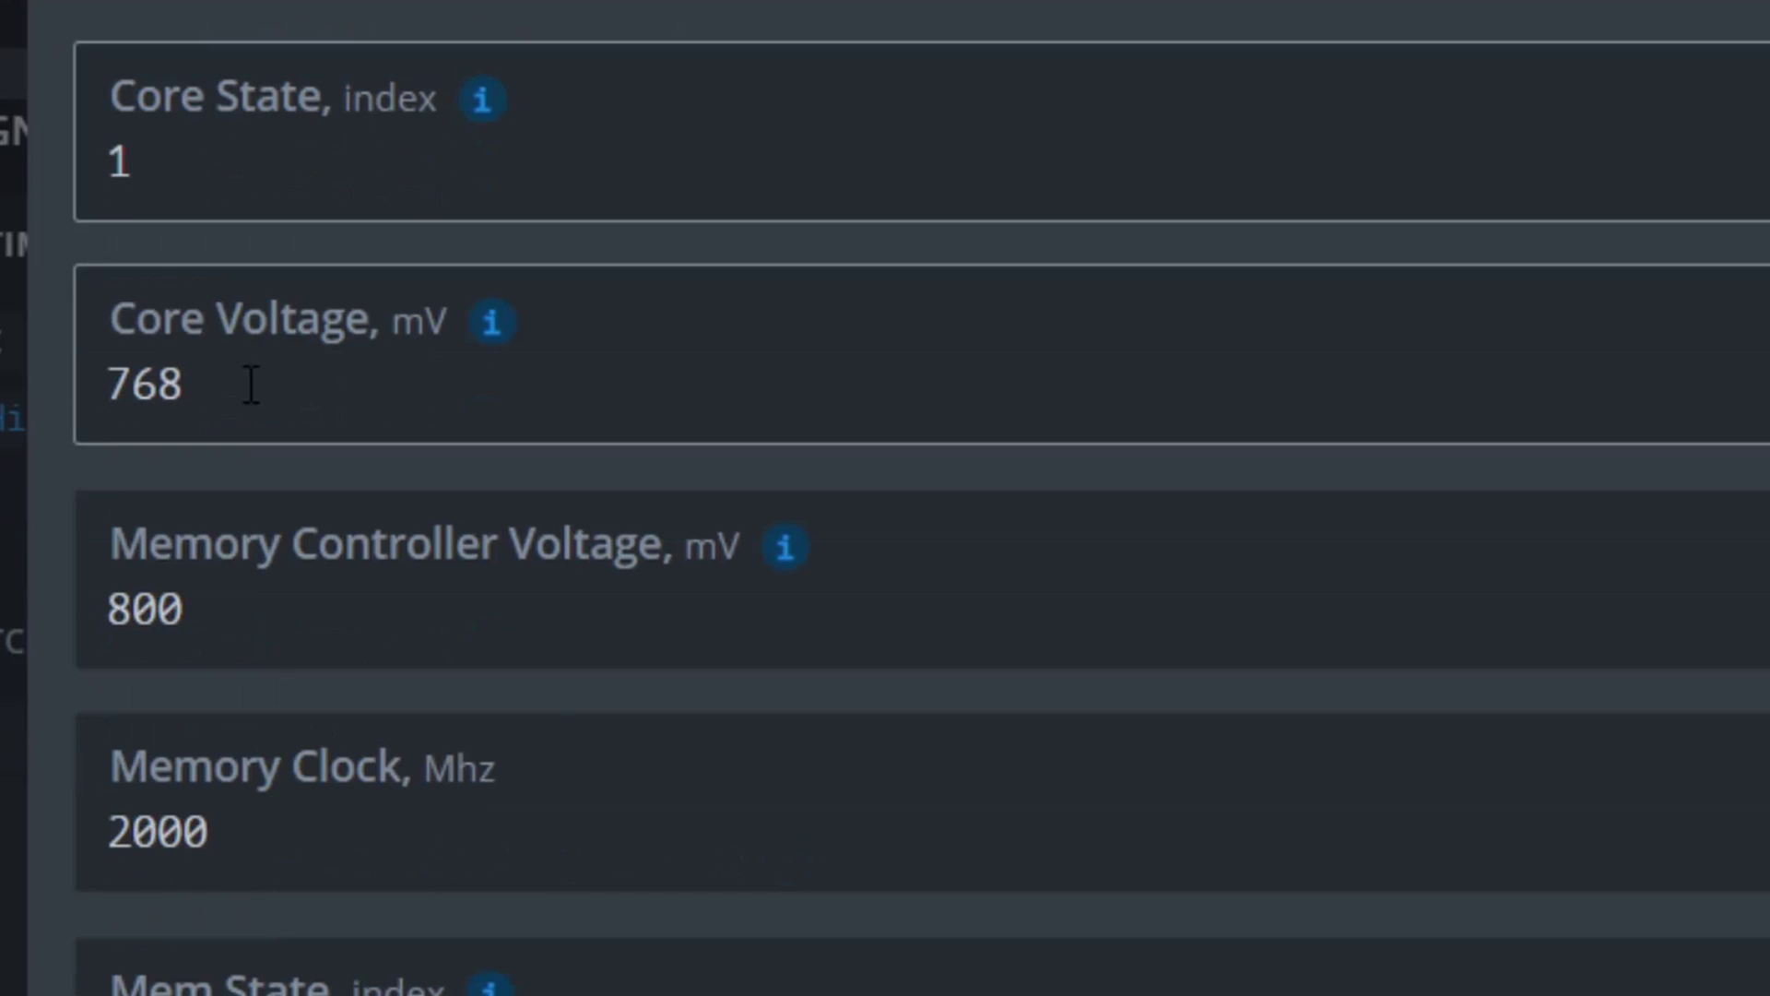
left_click(251, 384)
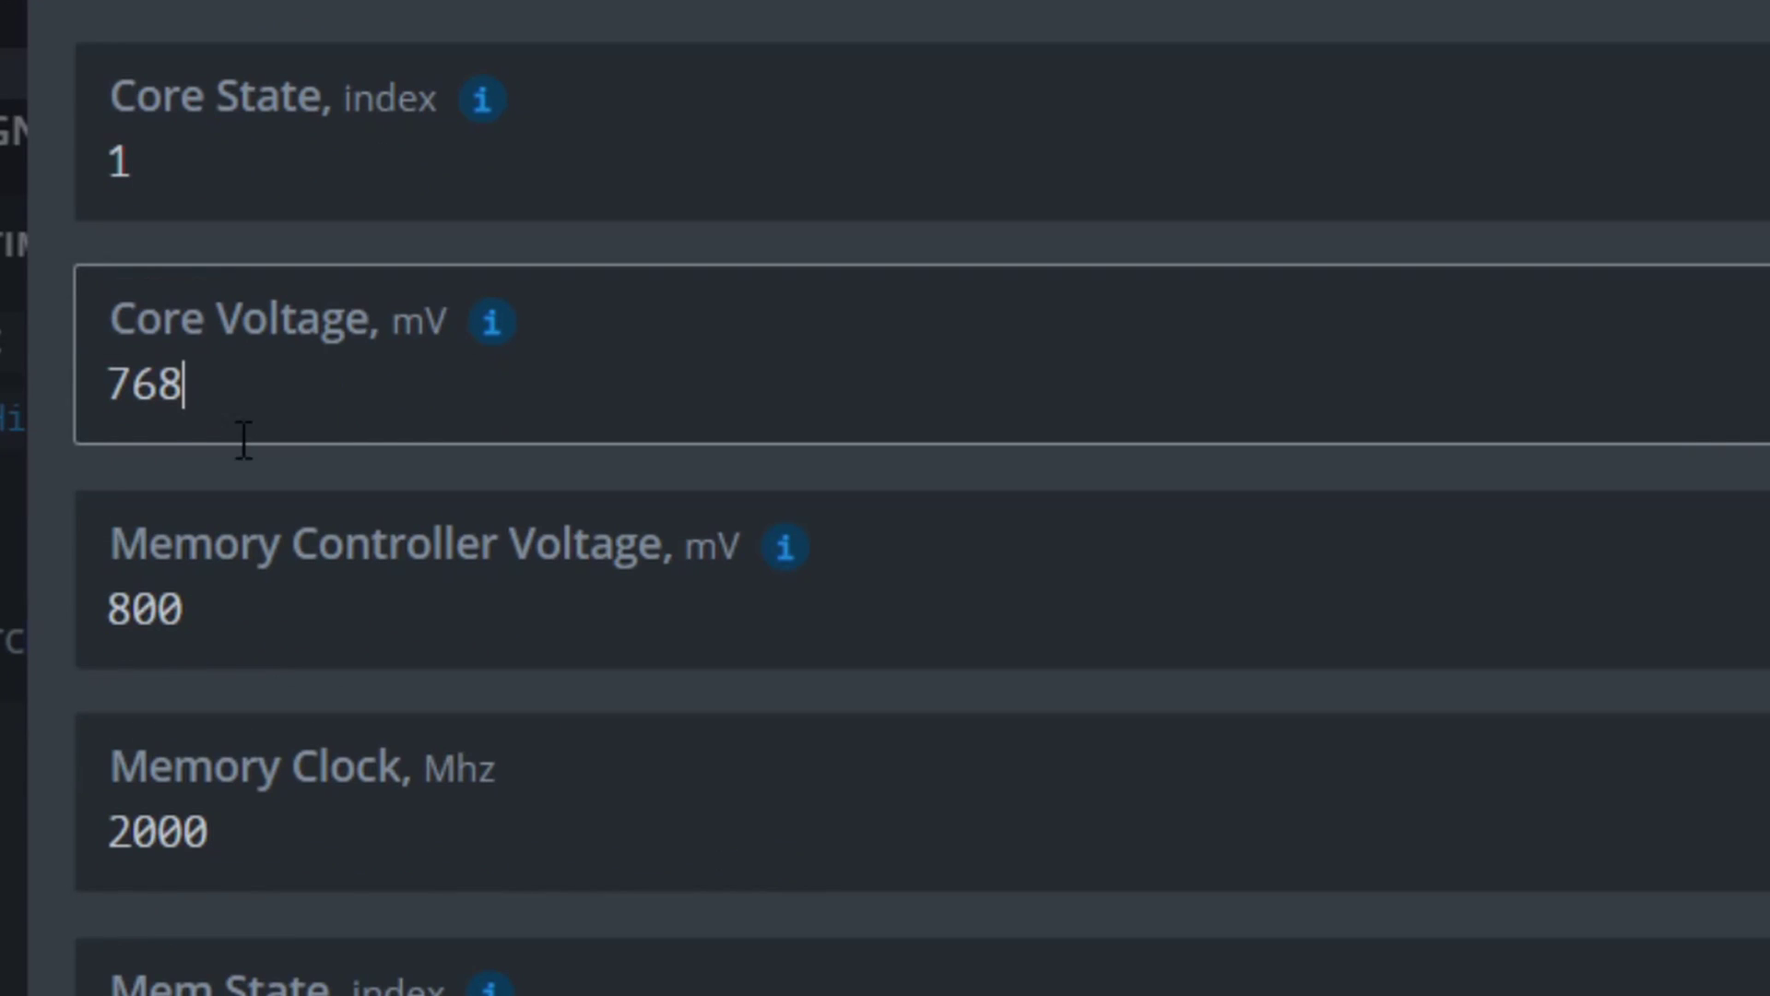
Check the 2000 MHz Memory Clock, Mem State, Memory Voltage and Fan speed values.
left_click(348, 838)
key("Tab")
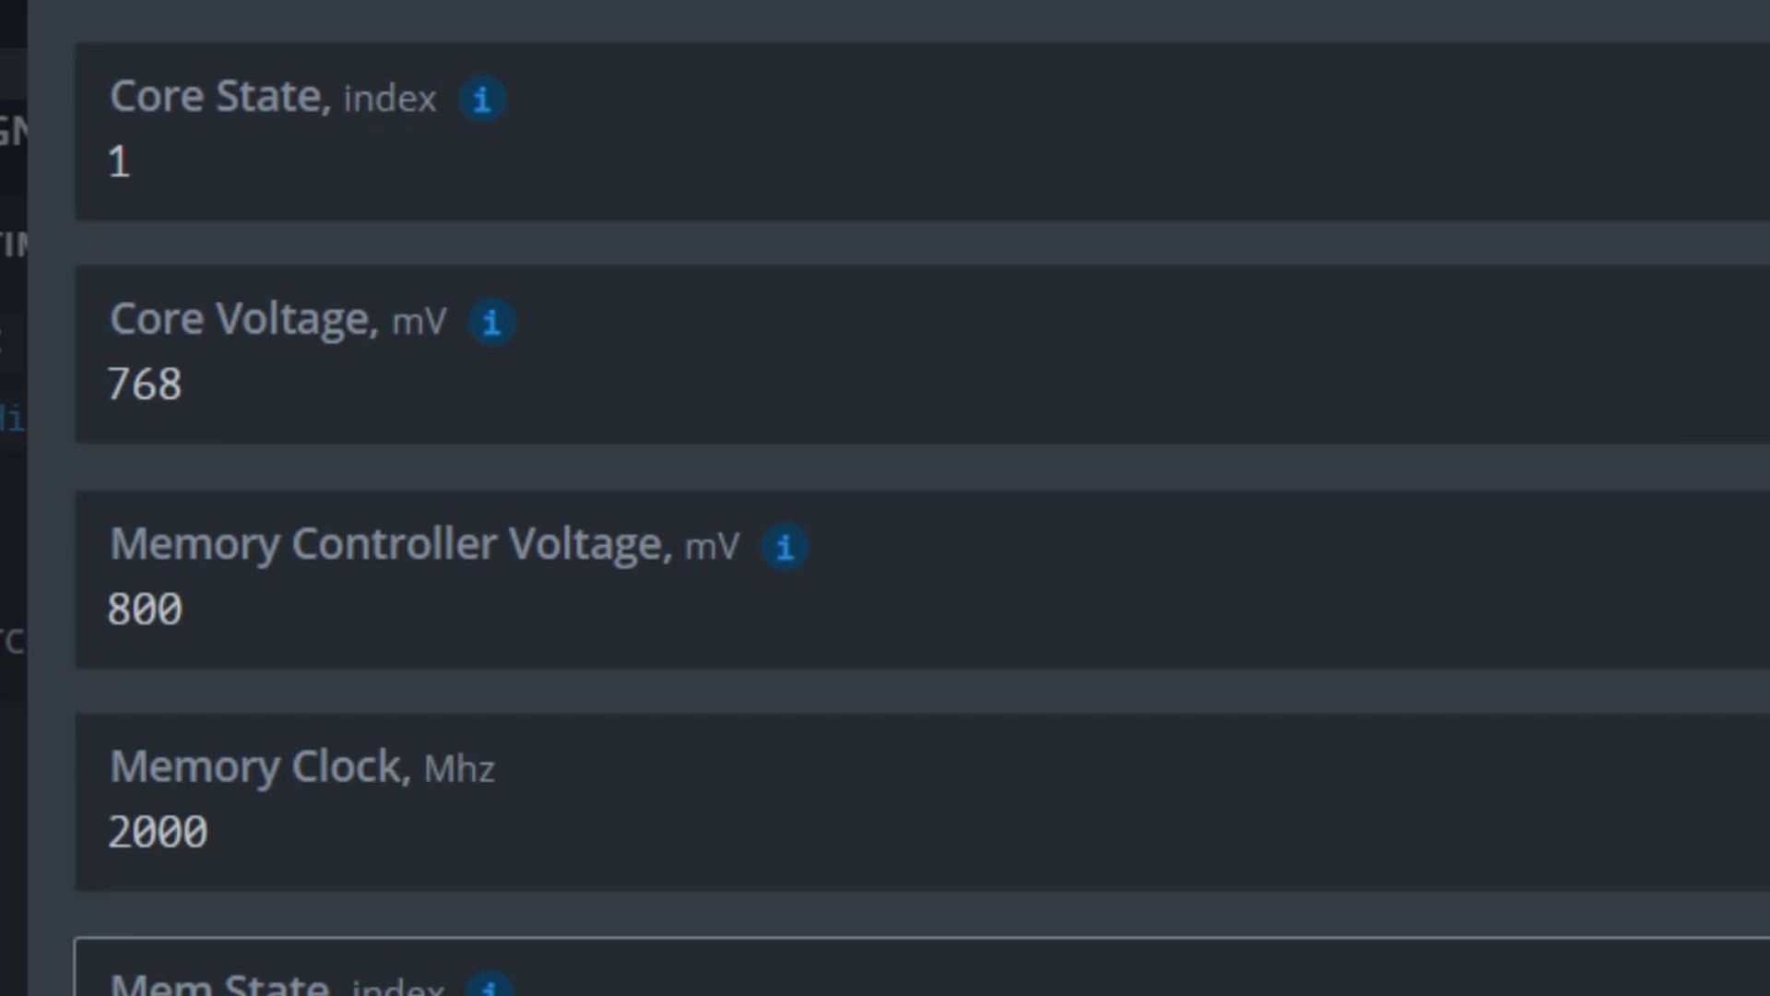
scroll(332, 980, "down", 2)
scroll(347, 770, "down", 2)
left_click(363, 893)
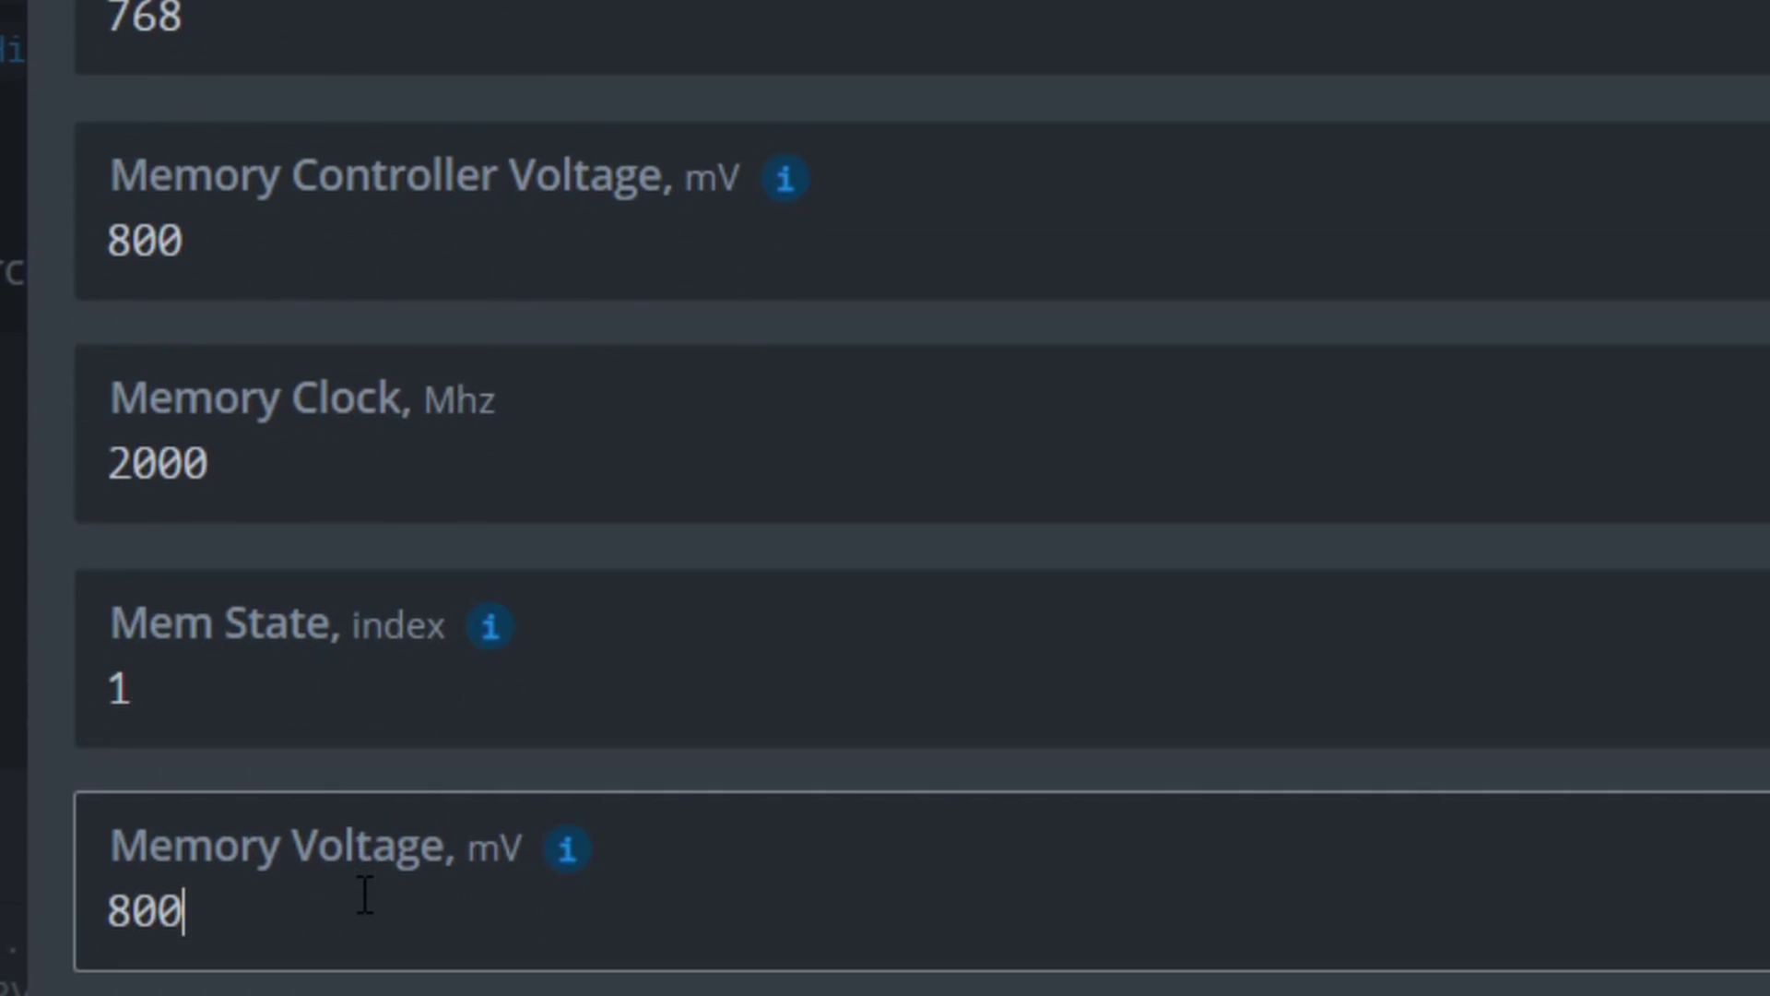
scroll(366, 899, "down", 2)
scroll(367, 899, "down", 2)
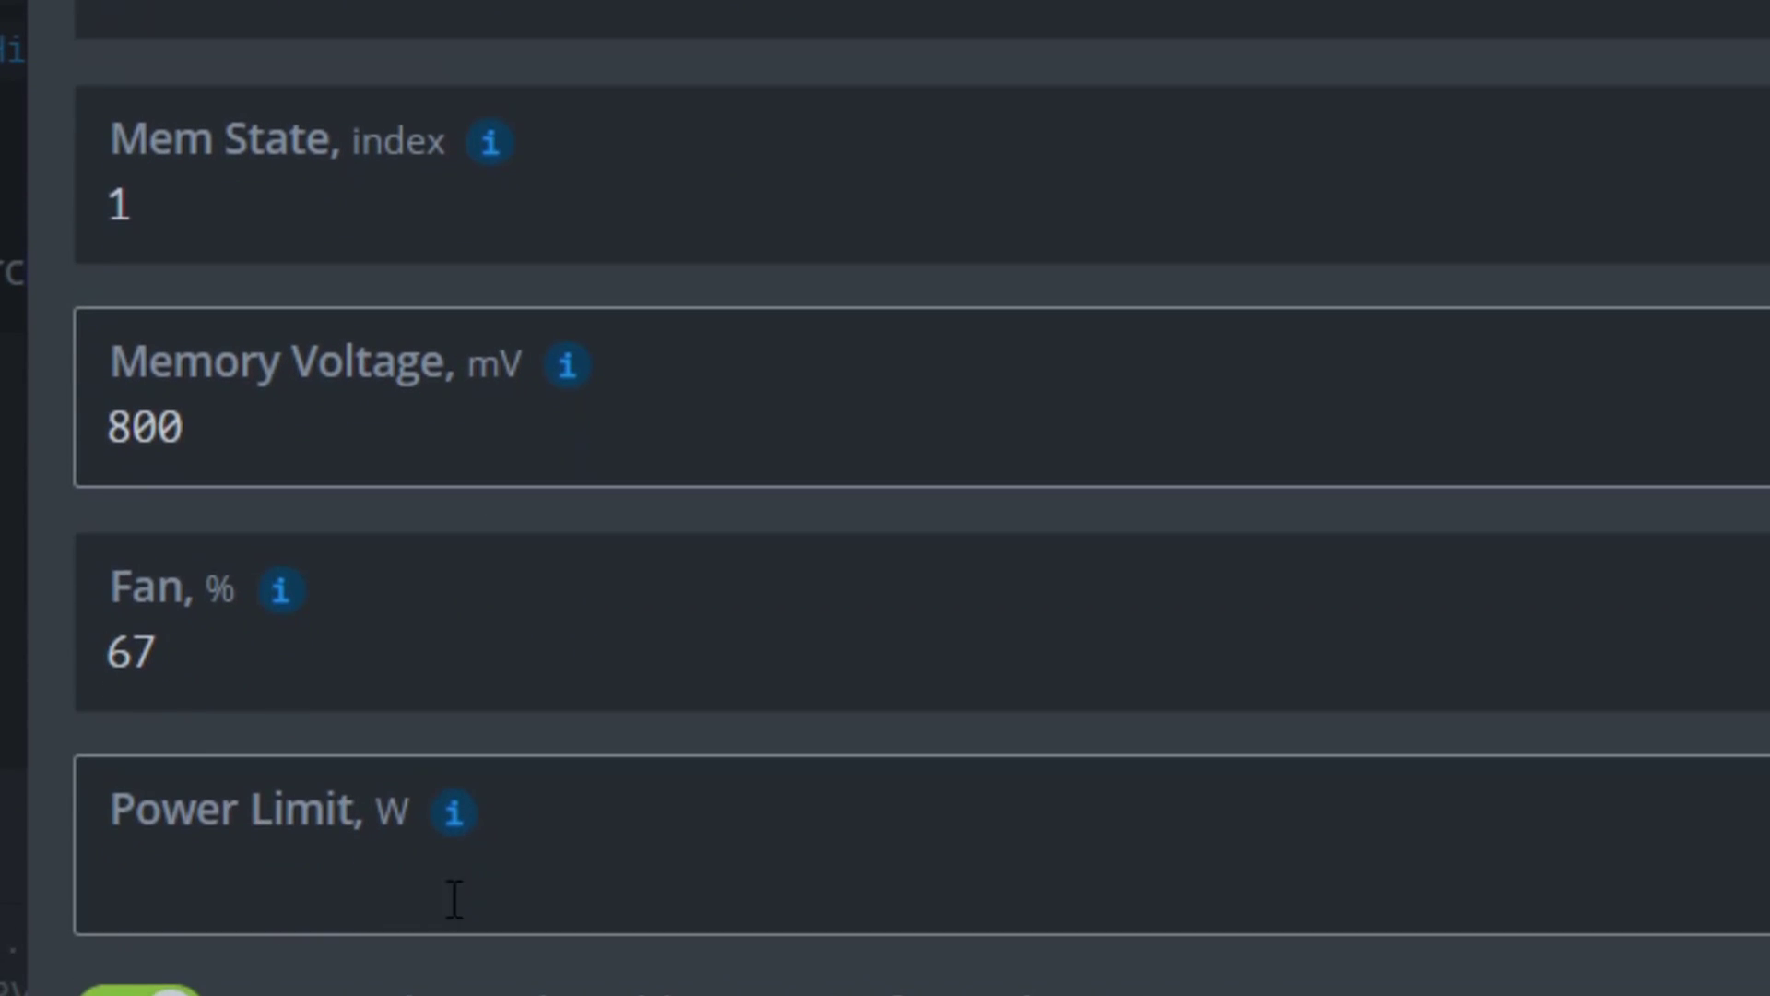
left_click(632, 704)
scroll(645, 368, "down", 3)
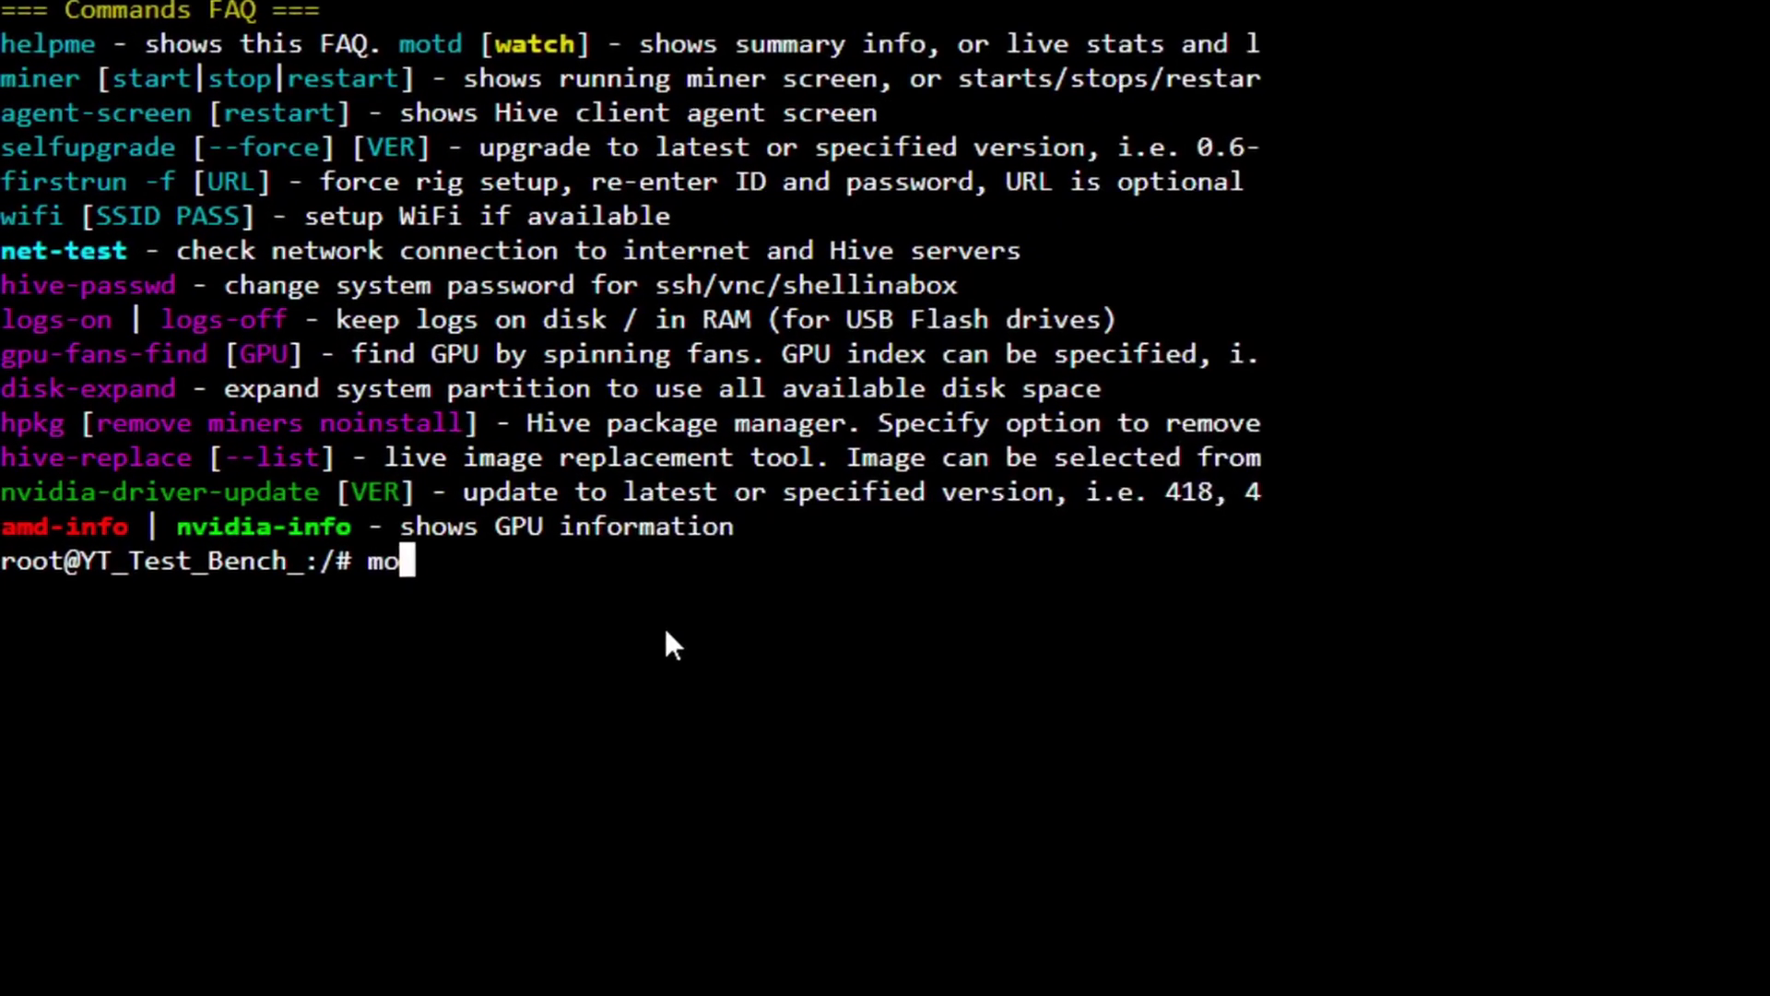
type("td watch")
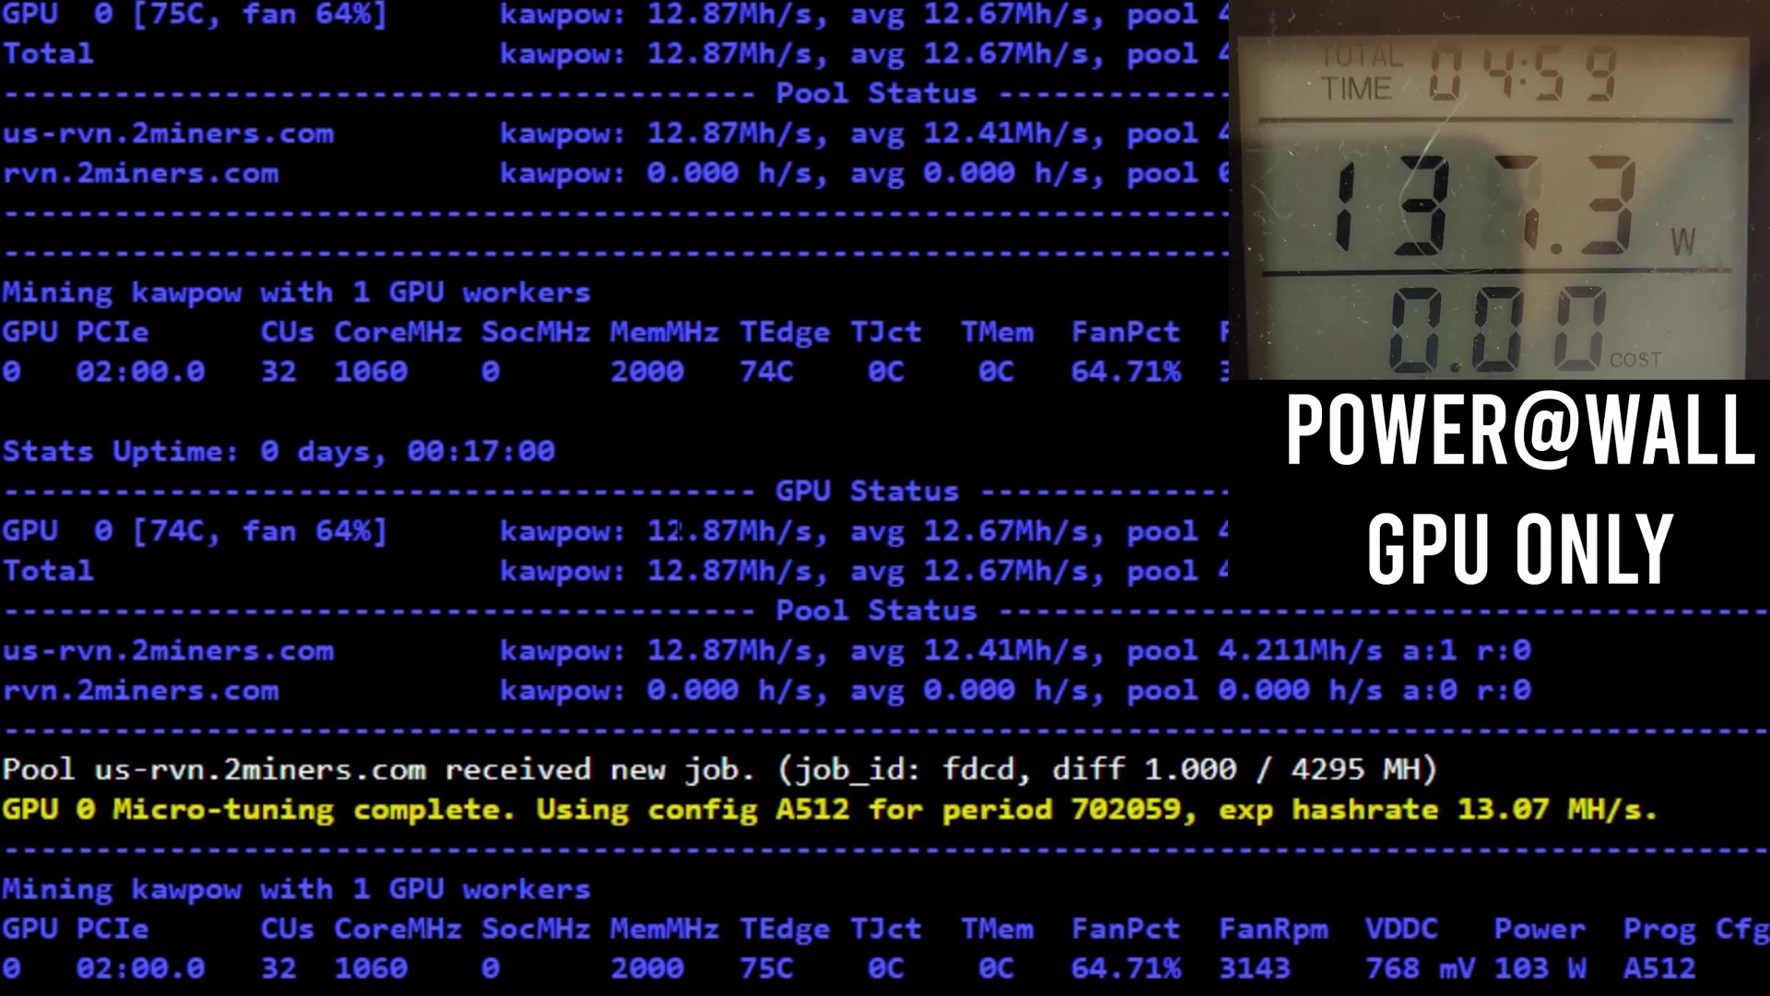